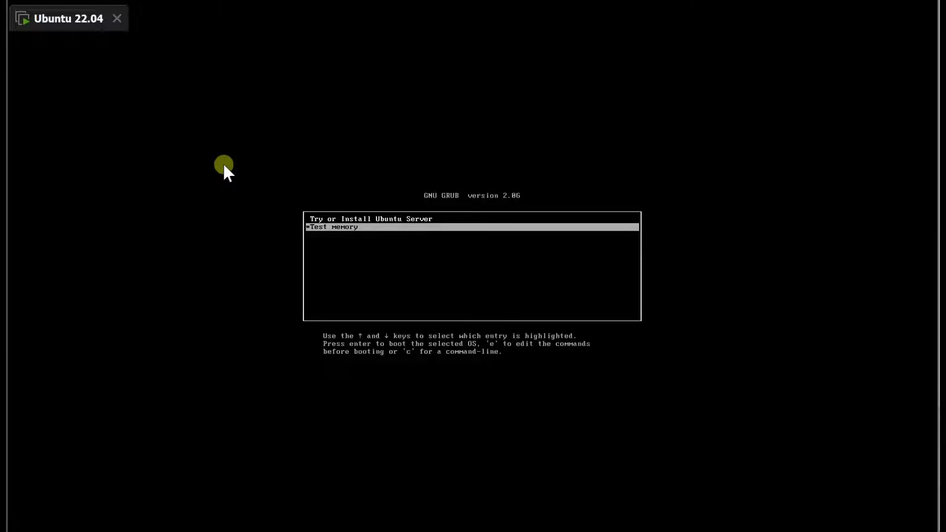
Boot the Try or Install Ubuntu Server entry and enlarge the virtual machine window
left_click(405, 218)
key("Up")
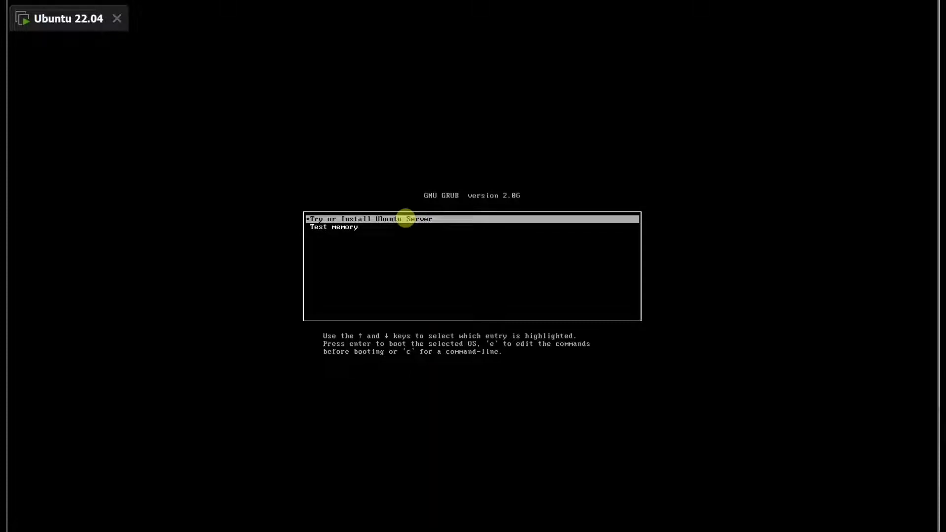
key("Return")
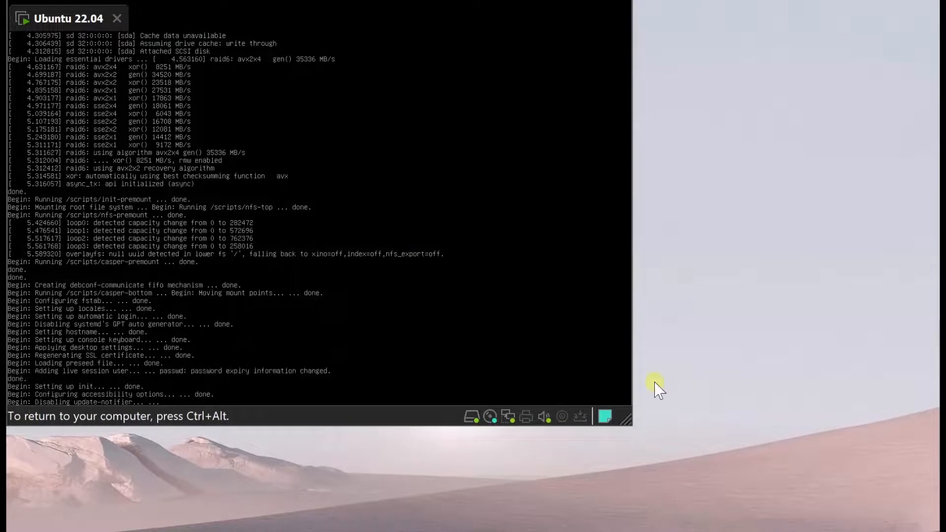
left_click_drag(628, 423, 934, 531)
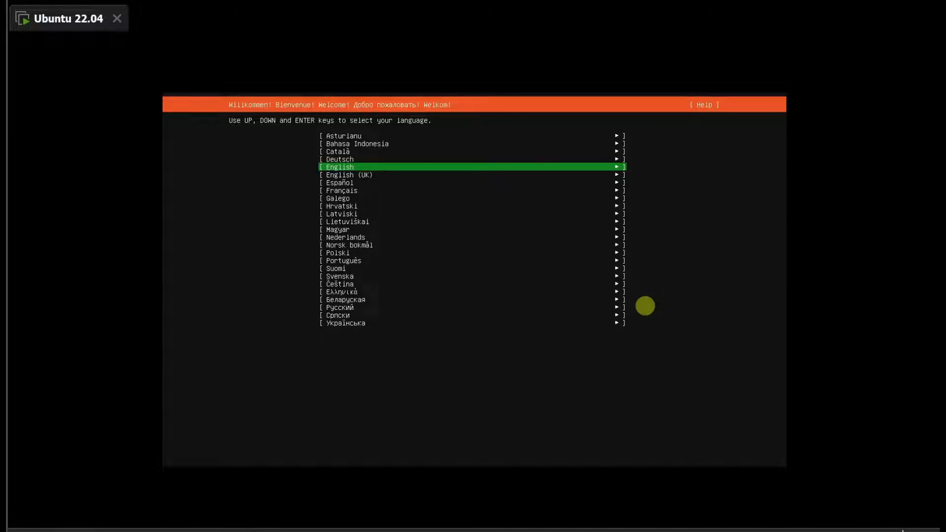
Choose English as the installer language and update to the new installer version
key("Return")
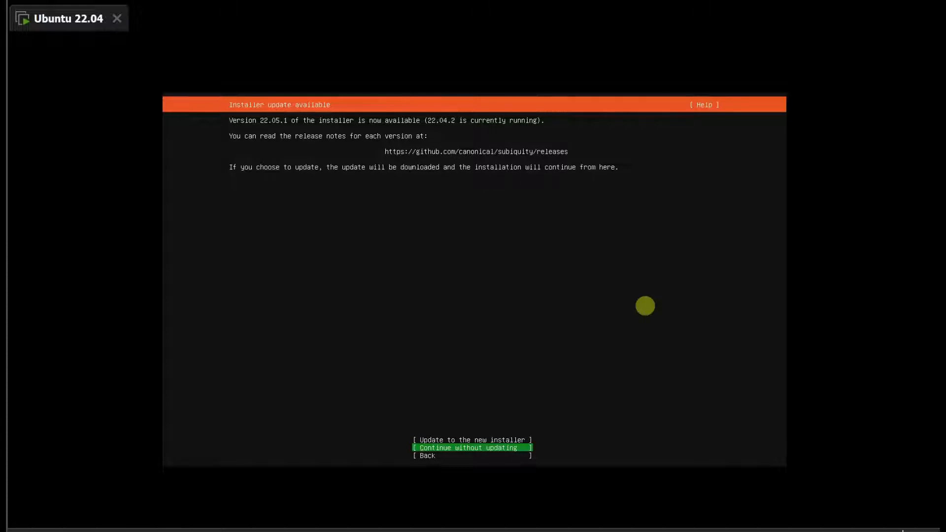
key("Up")
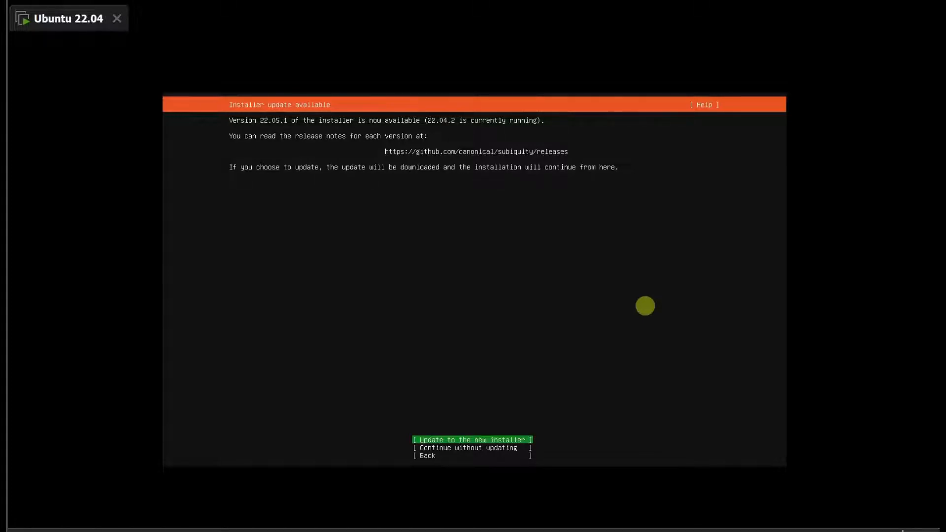
key("Return")
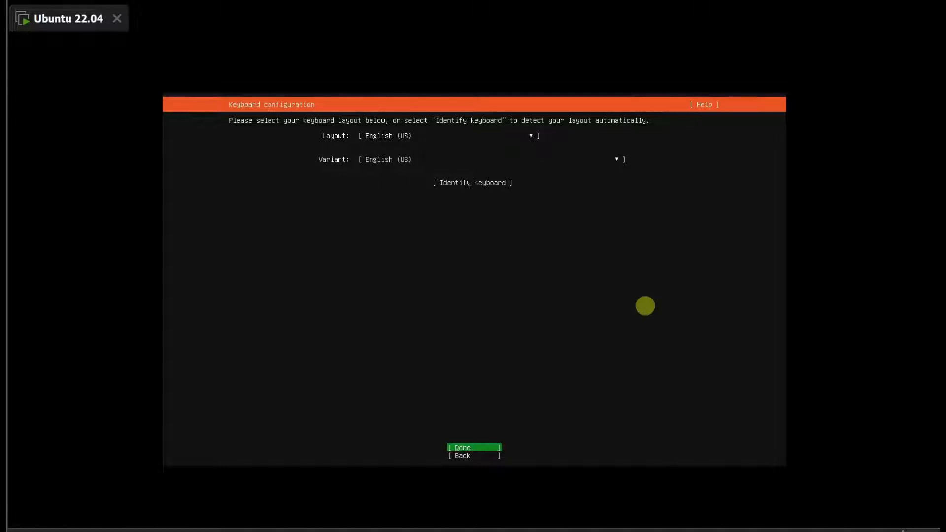
Accept the English (US) keyboard layout and variant, and use the standard Ubuntu Server as installation base
key("Return")
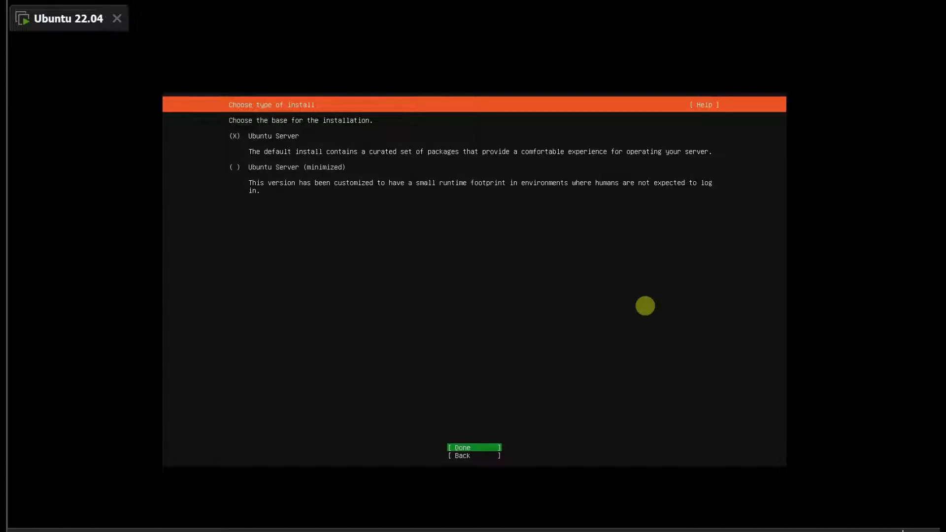
key("Return")
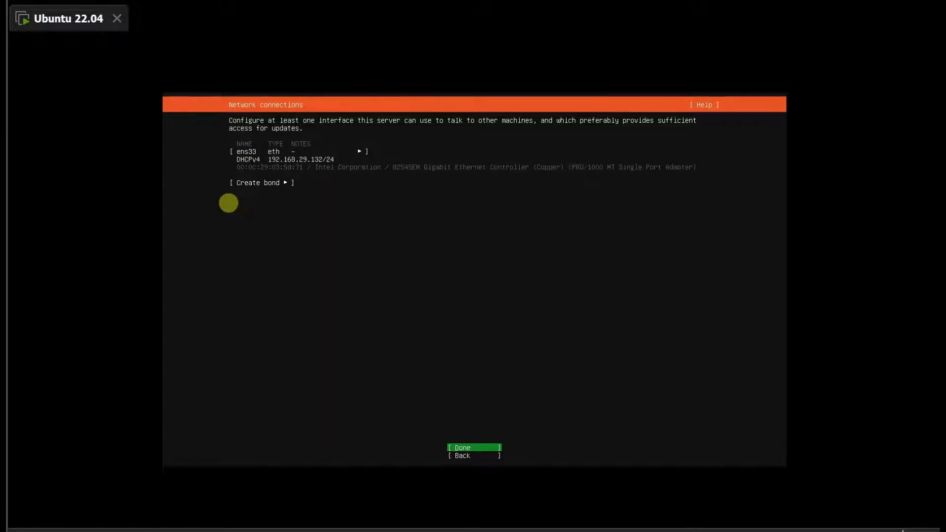
Check the network adapter in the Ubuntu 22.04 virtual machine's hardware settings
left_click(35, 0)
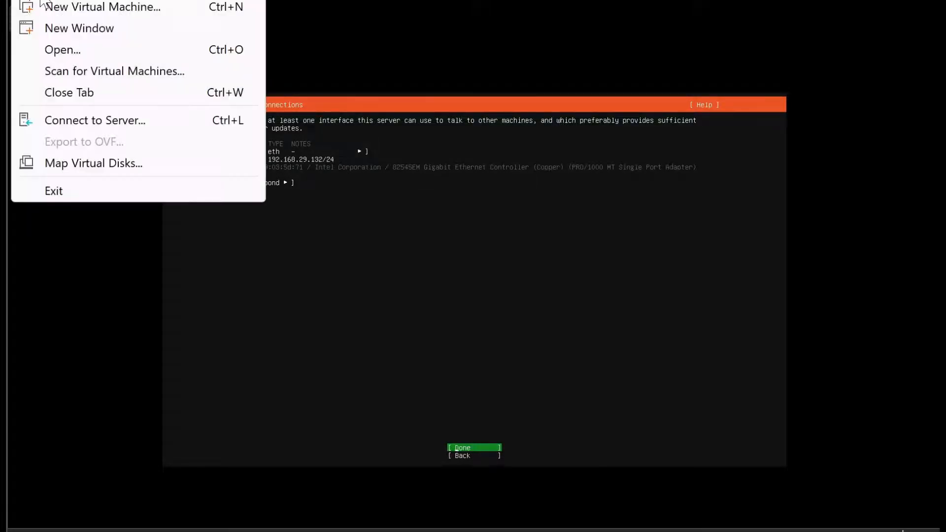
right_click(74, 27)
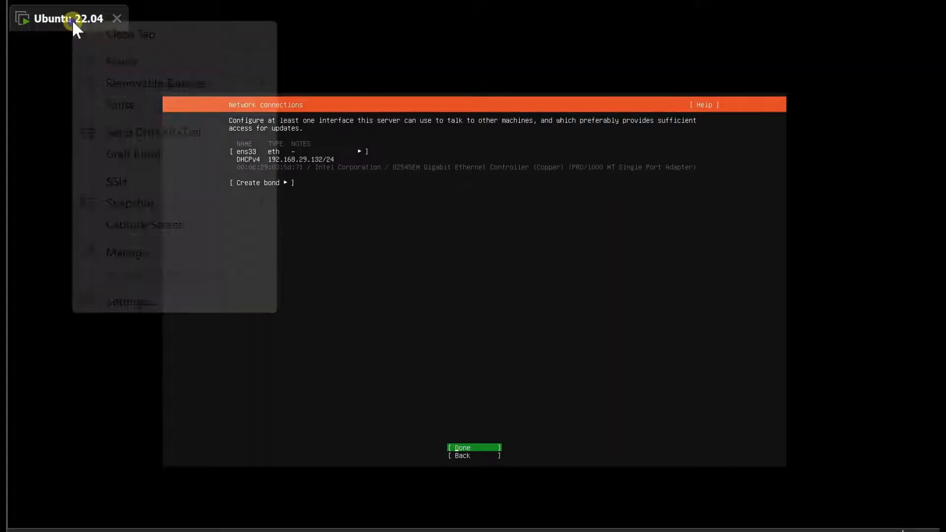
left_click(143, 301)
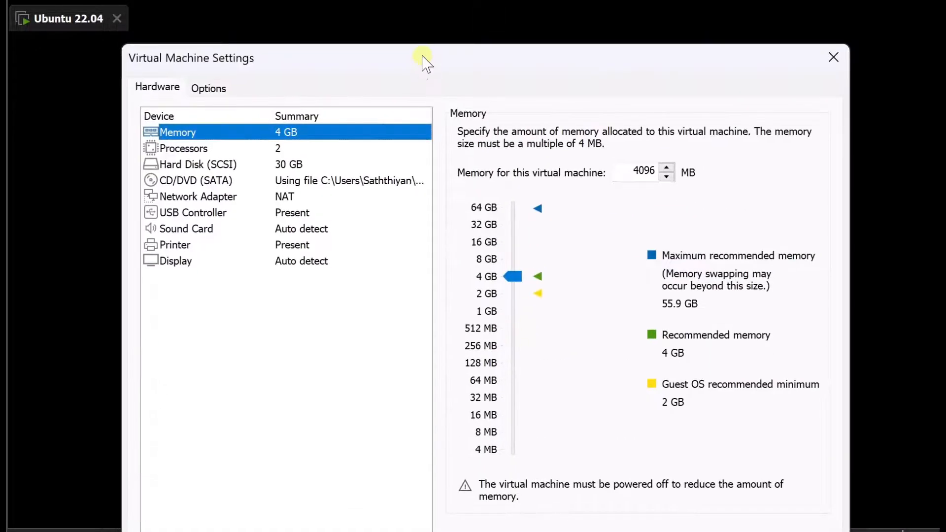
left_click(260, 197)
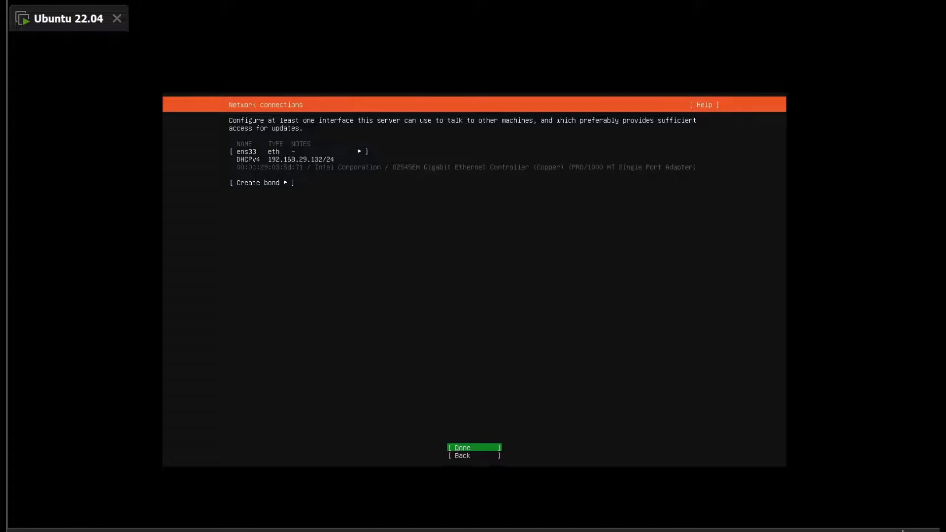
Examine the subnet address of the VMnet8 NAT network in the Virtual Network Editor, then close the editor
left_click(76, 76)
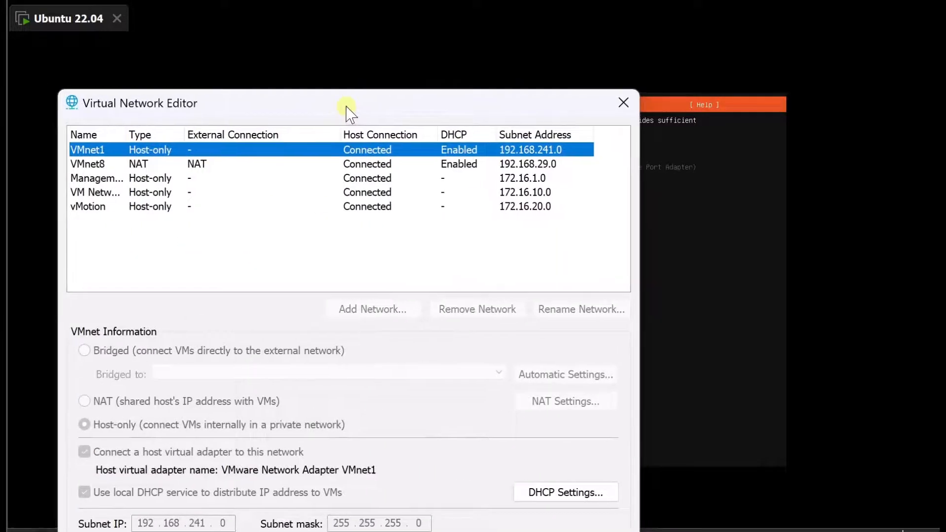
left_click(162, 164)
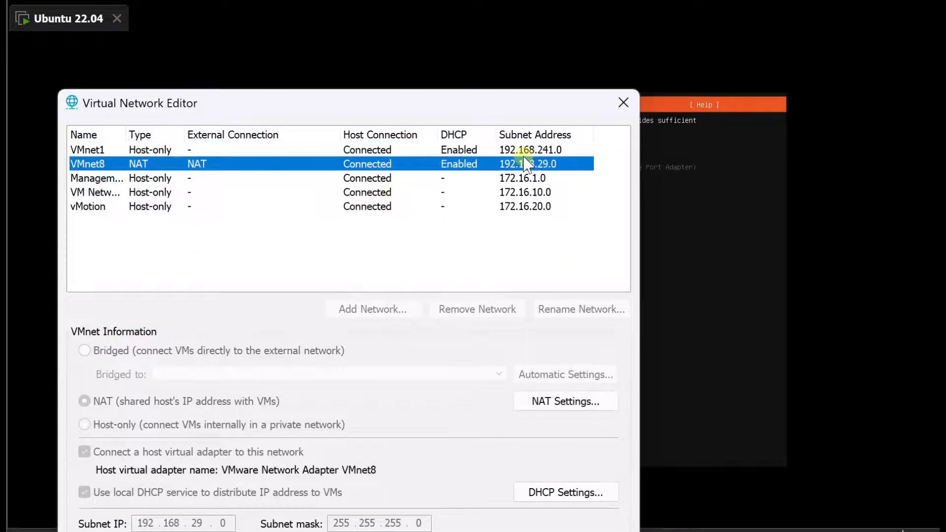
left_click(623, 102)
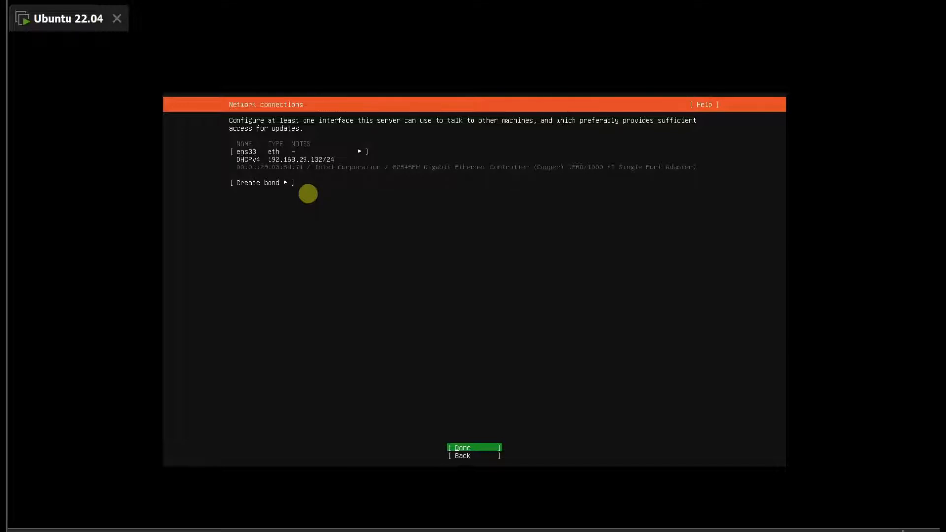
Accept the ens33 network connection, a blank proxy address and the default Ubuntu archive mirror
key("Return")
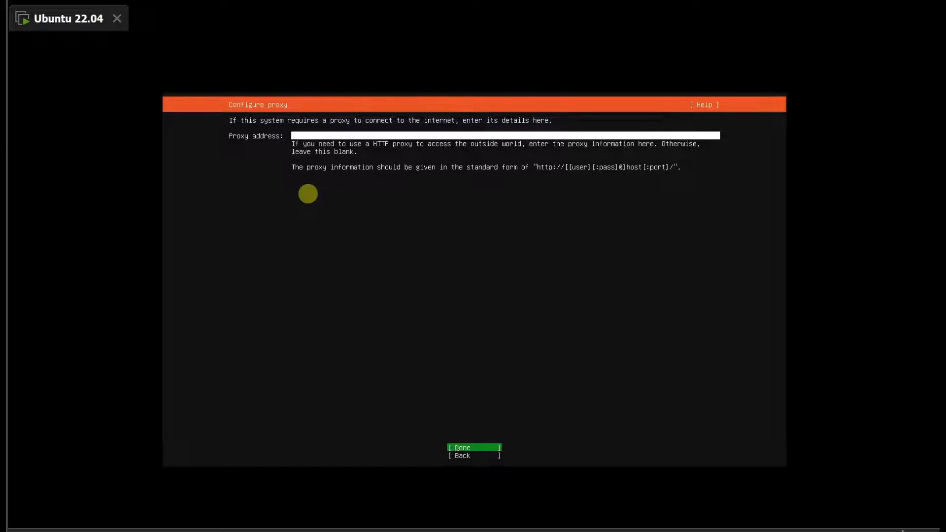
key("Return")
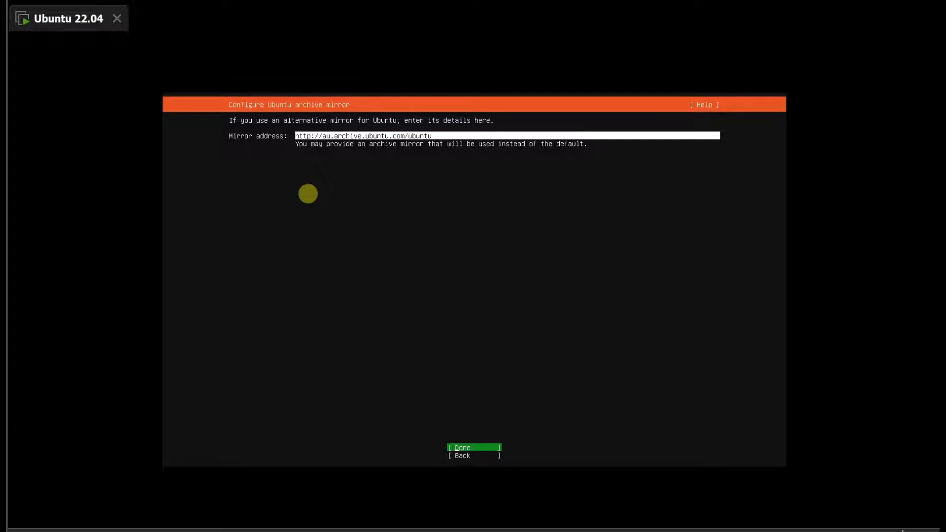
key("Return")
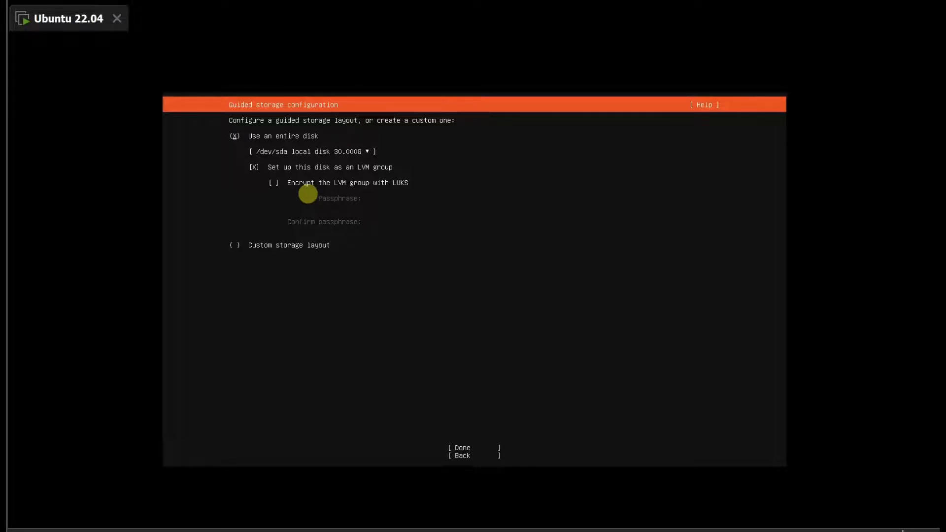
Accept the guided storage layout using the entire /dev/sda disk as an unencrypted LVM group
key("Down")
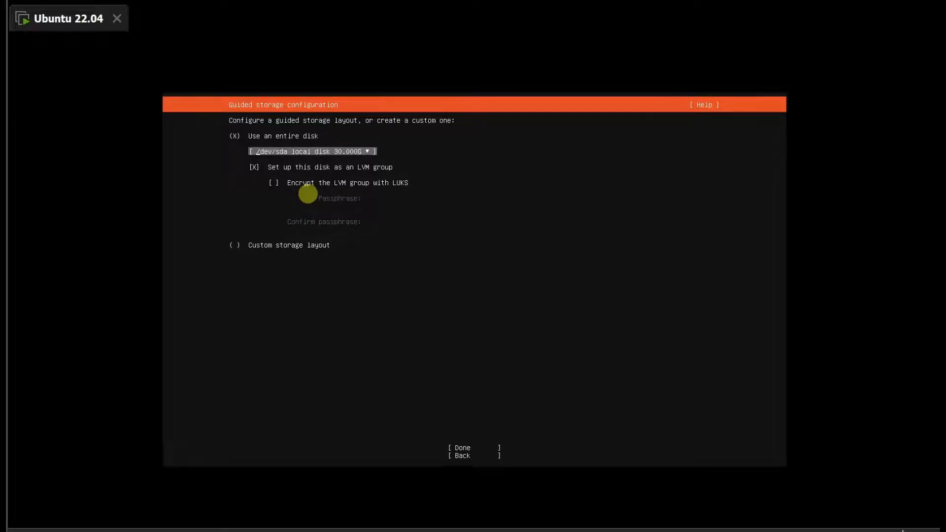
key("Up")
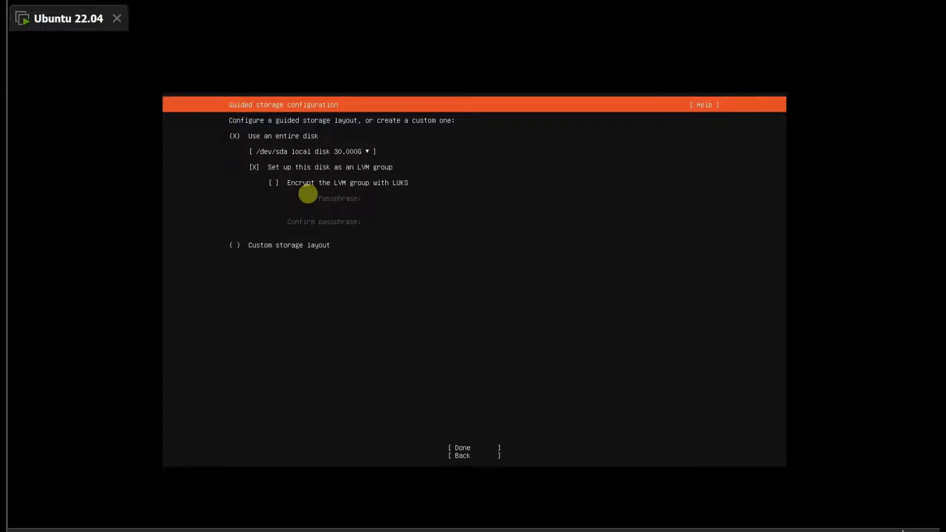
key("Down")
key("Down")
key("Down")
key("Down")
key("Down")
key("Down")
key("Up")
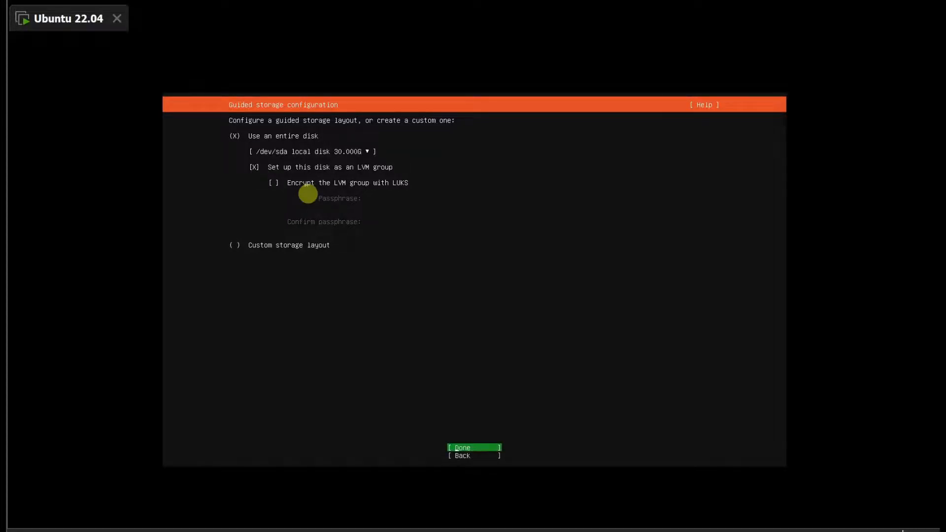
key("Return")
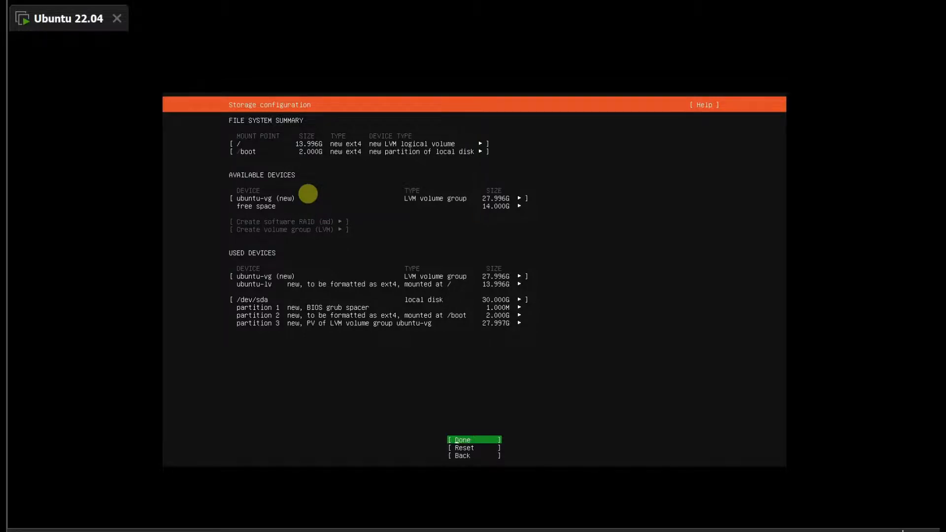
Accept the storage configuration and confirm the destructive action to begin the installation
key("Return")
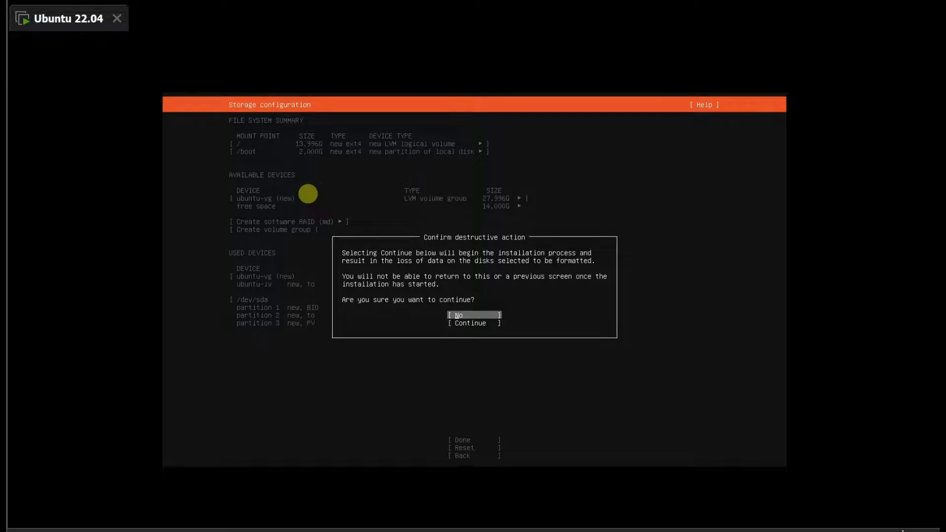
key("Down")
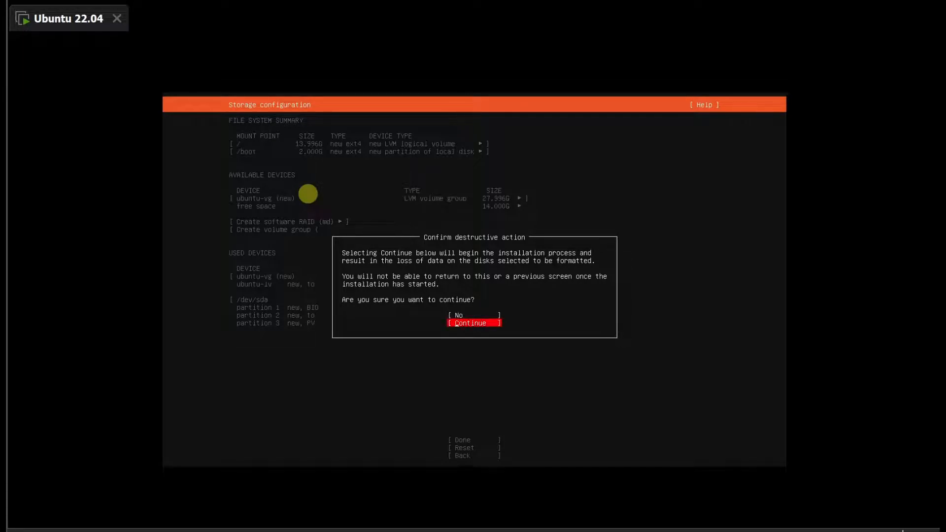
key("Up")
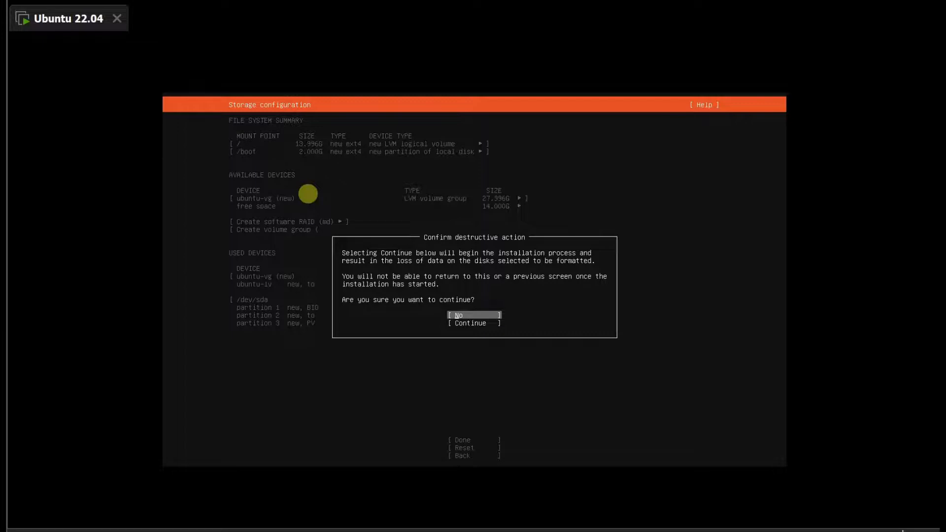
key("Down")
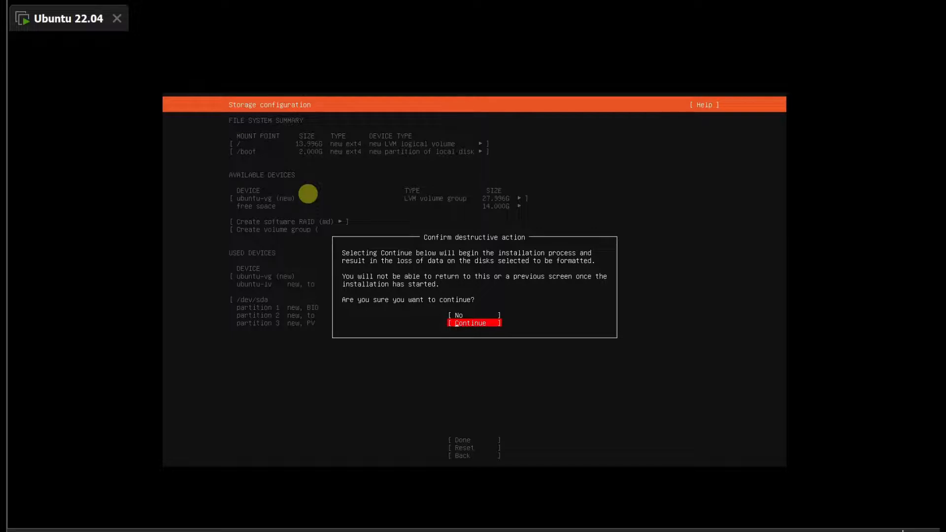
key("Up")
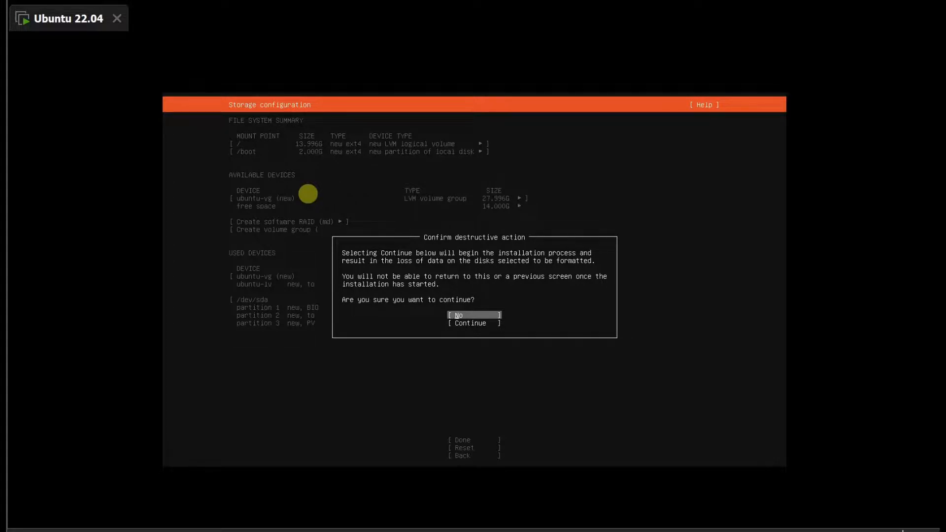
key("Down")
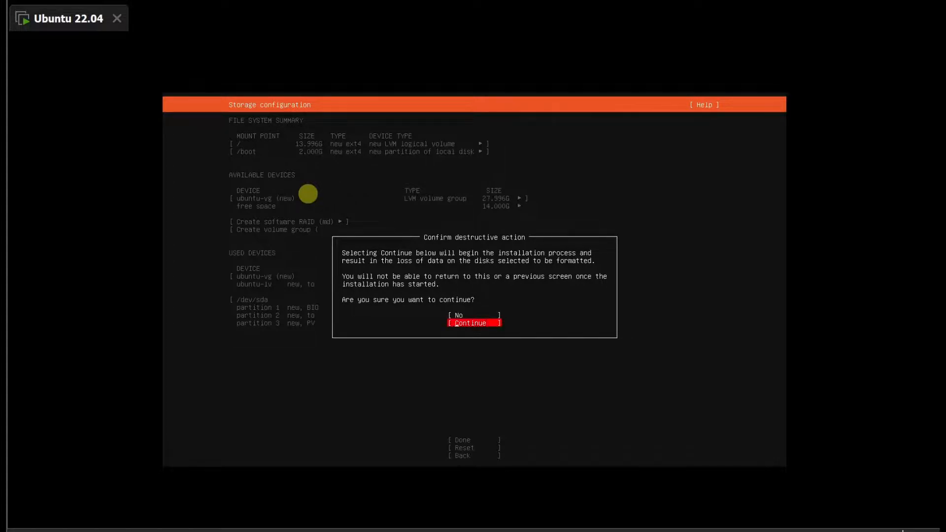
key("Return")
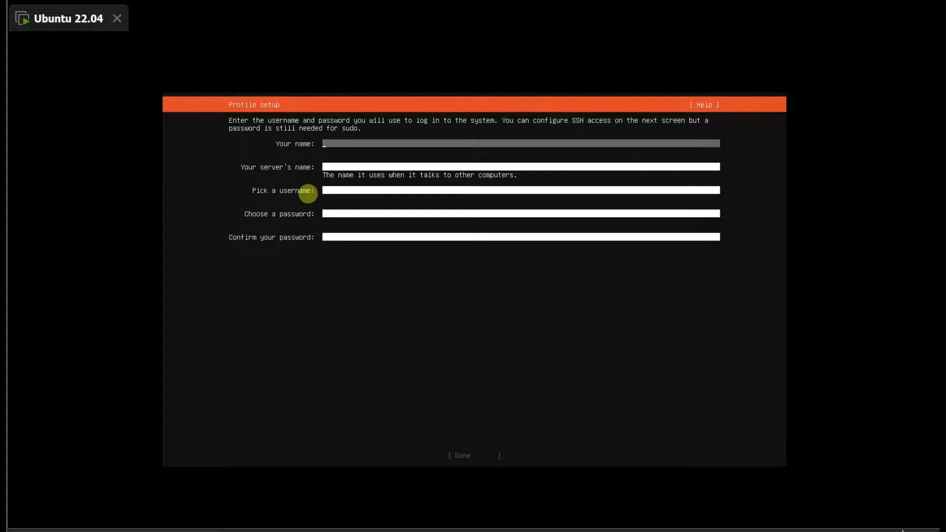
Enter the account holder's name in the profile and set the server's name to ubuntu2204
type("Saththiy")
type("N")
type("an")
key("Tab")
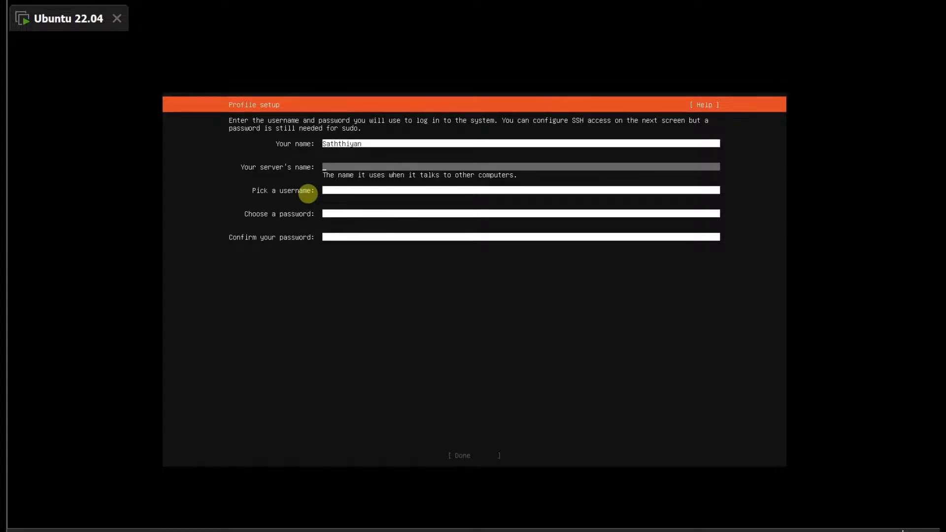
type("ubuntu")
type("2204")
key("Tab")
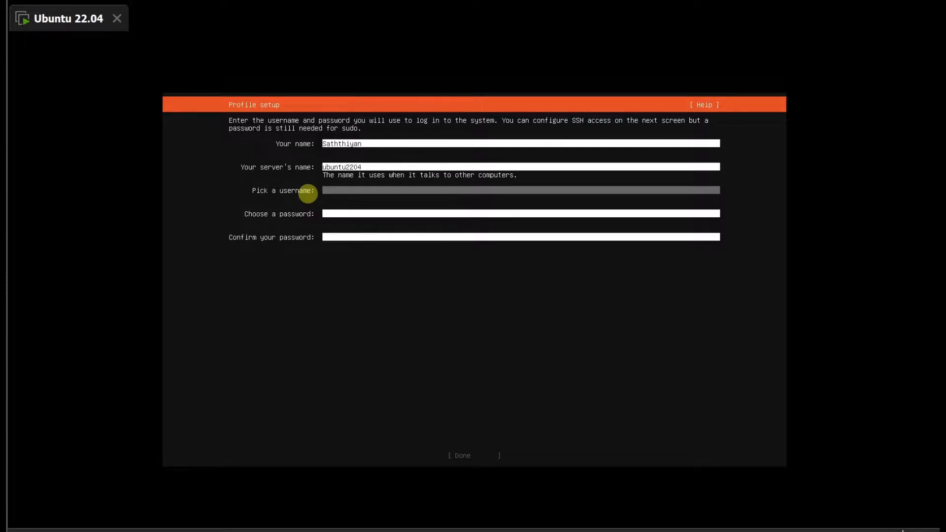
type("S")
key("Tab")
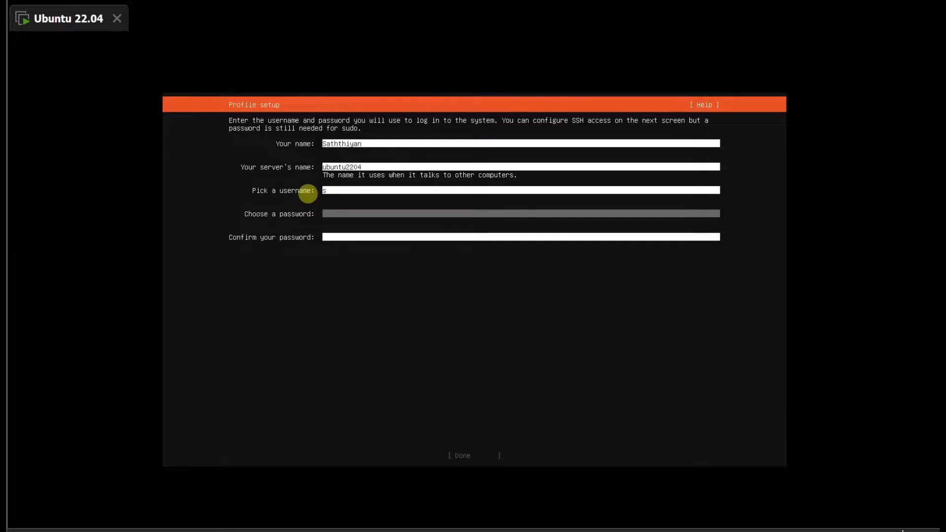
key("shift+Tab")
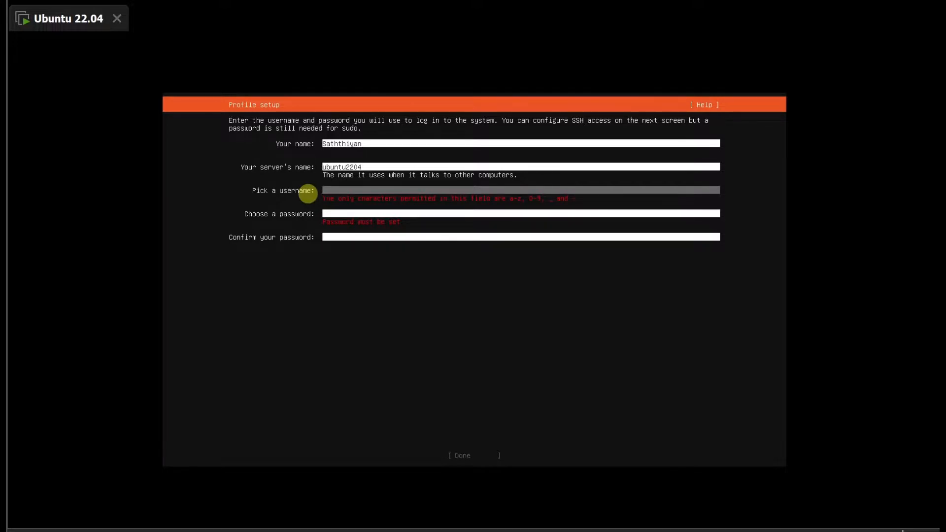
type("s")
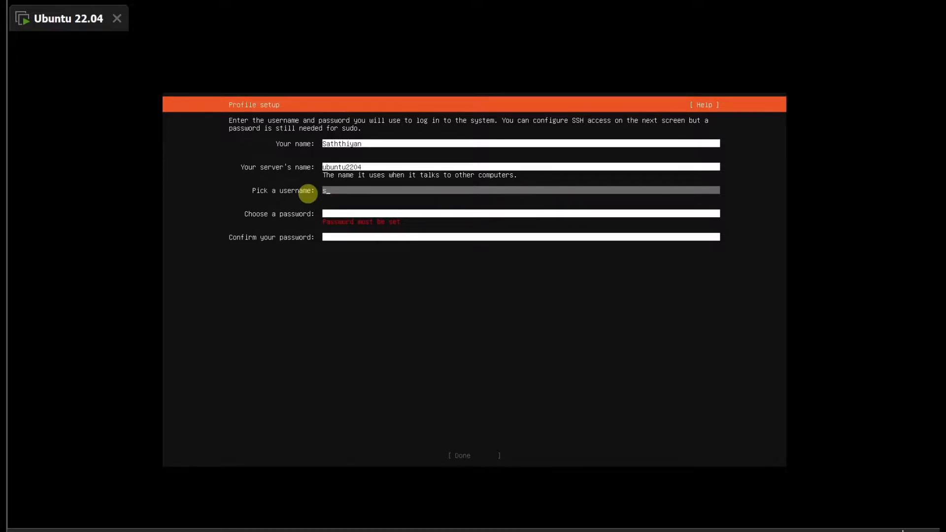
key("shift+a")
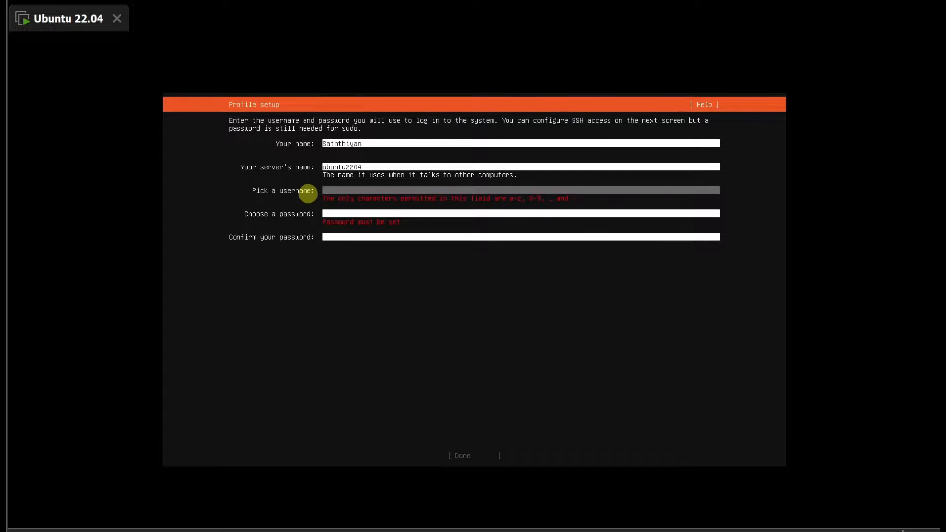
key("Up")
key("Down")
key("Down")
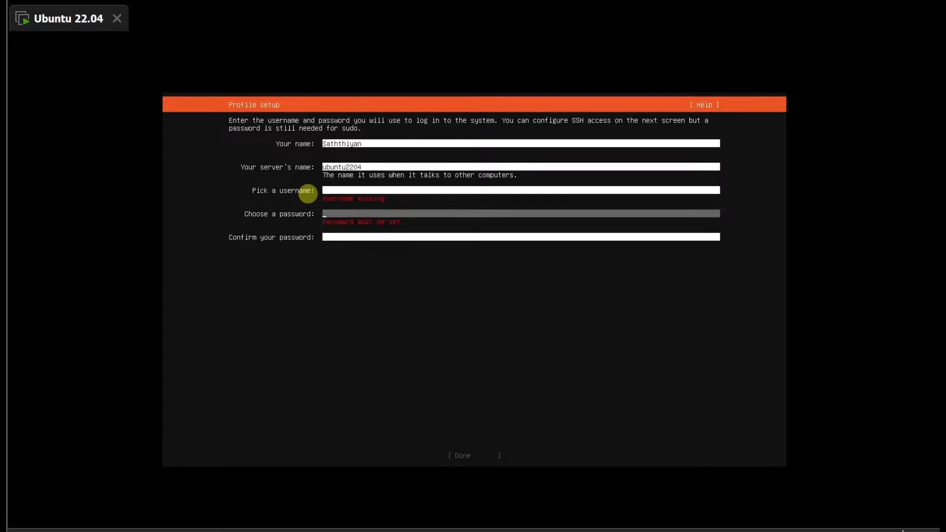
key("Up")
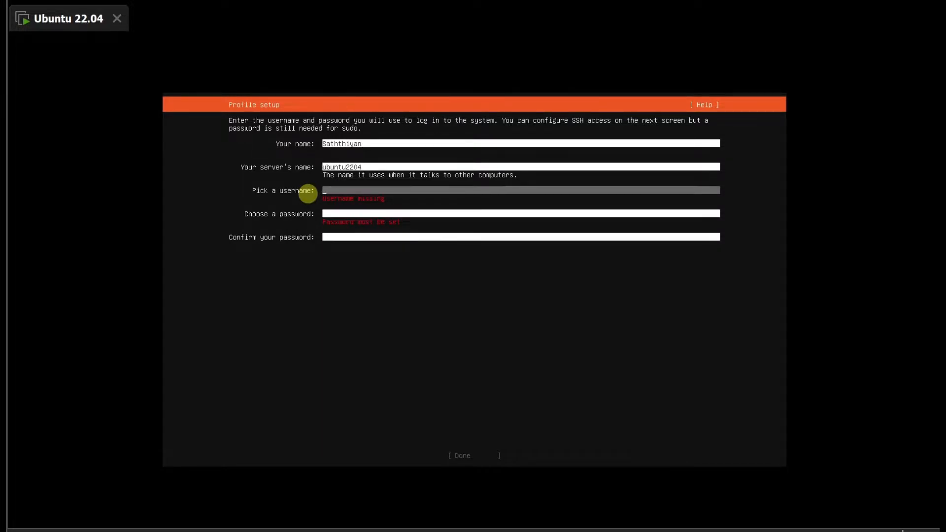
Enter the account's username in lowercase letters in the profile setup
type("S")
type("sa")
type("sa")
key("BackSpace")
key("BackSpace")
key("BackSpace")
type("athth")
Enter and confirm the account password, and submit the completed profile
key("Tab")
type("**")
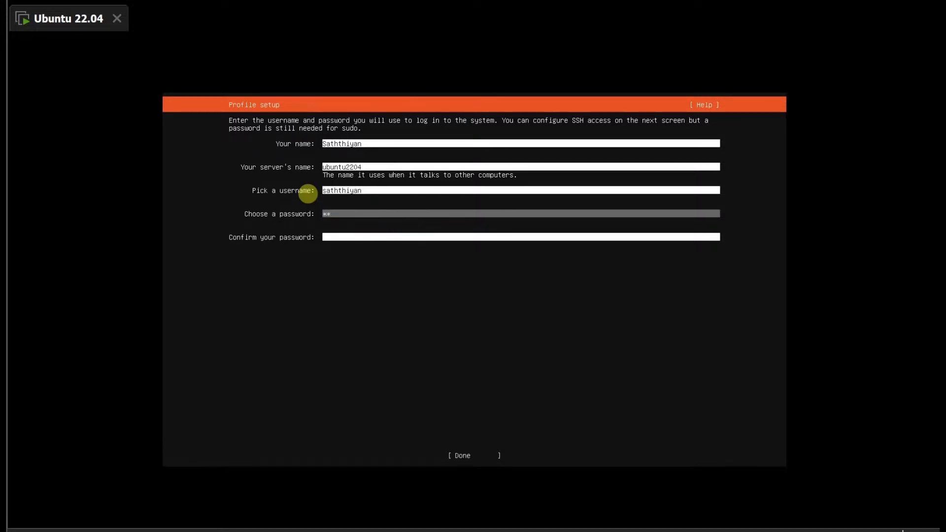
type("******")
key("Tab")
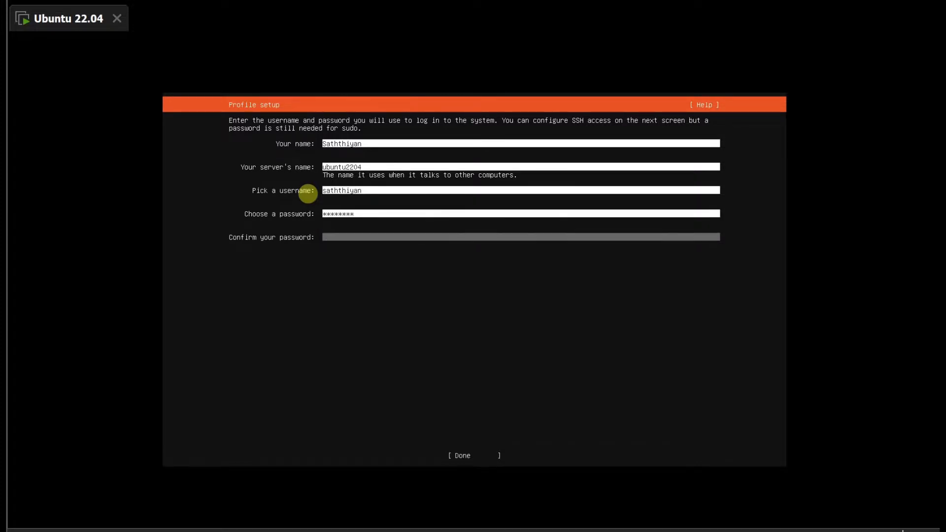
type("********")
key("Tab")
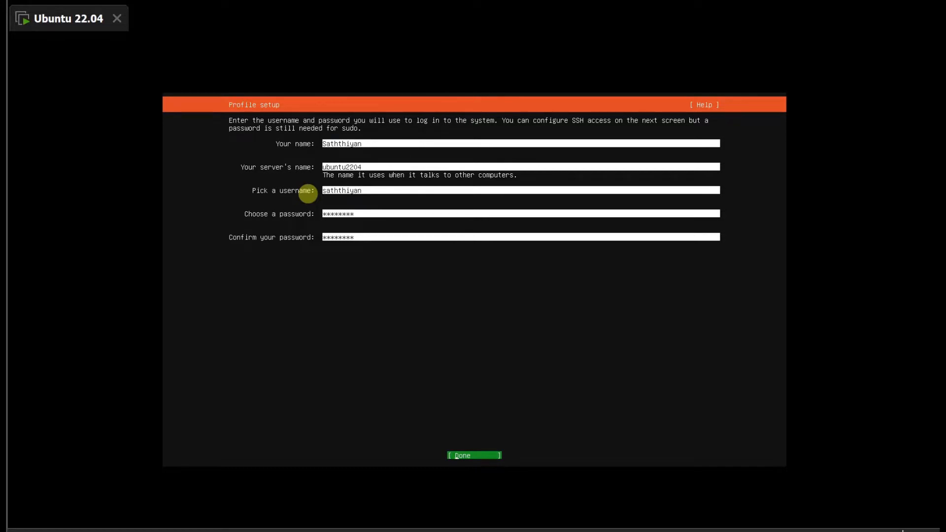
key("Return")
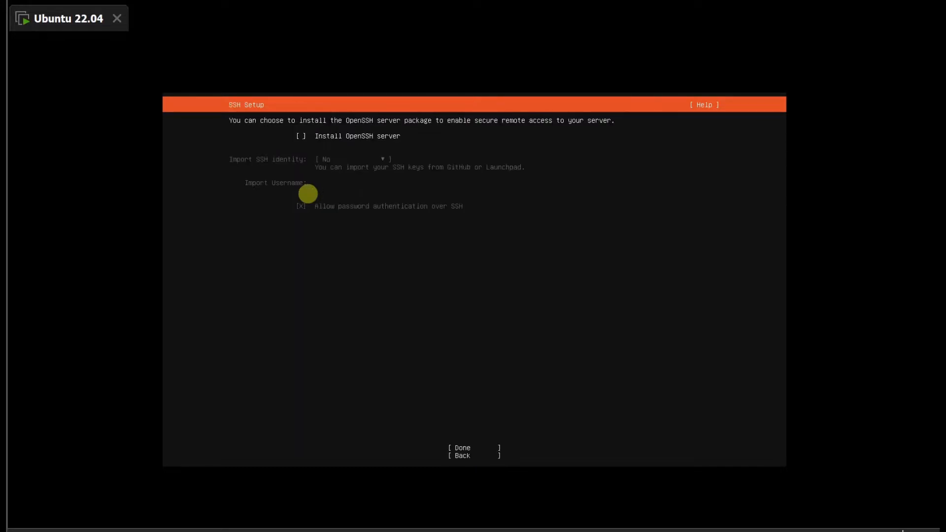
Choose to install the OpenSSH server without importing an SSH identity, and continue without selecting any featured server snaps
key("space")
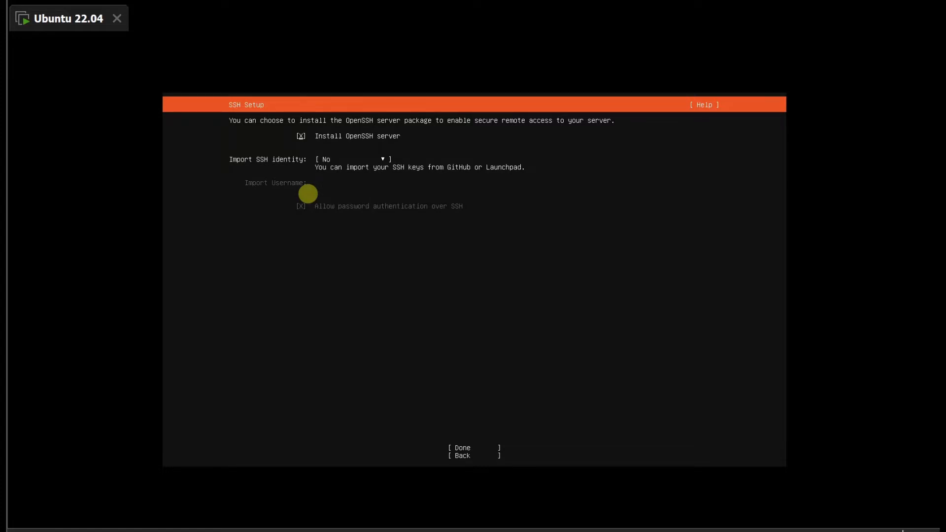
key("Tab")
key("Tab")
key("Return")
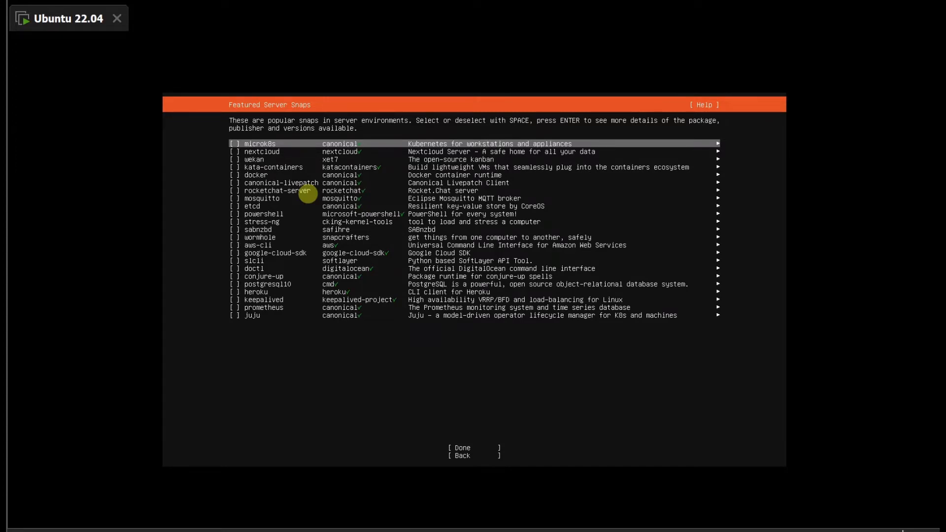
key("Tab")
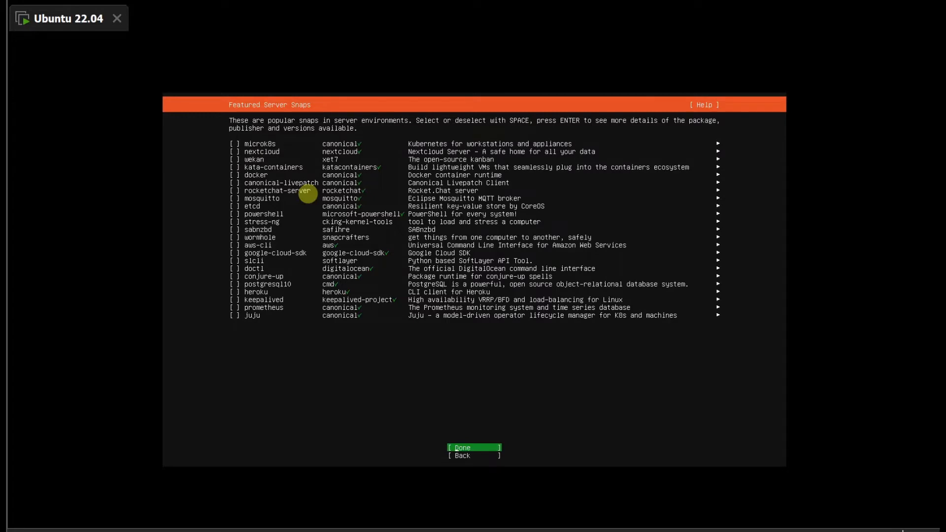
key("Return")
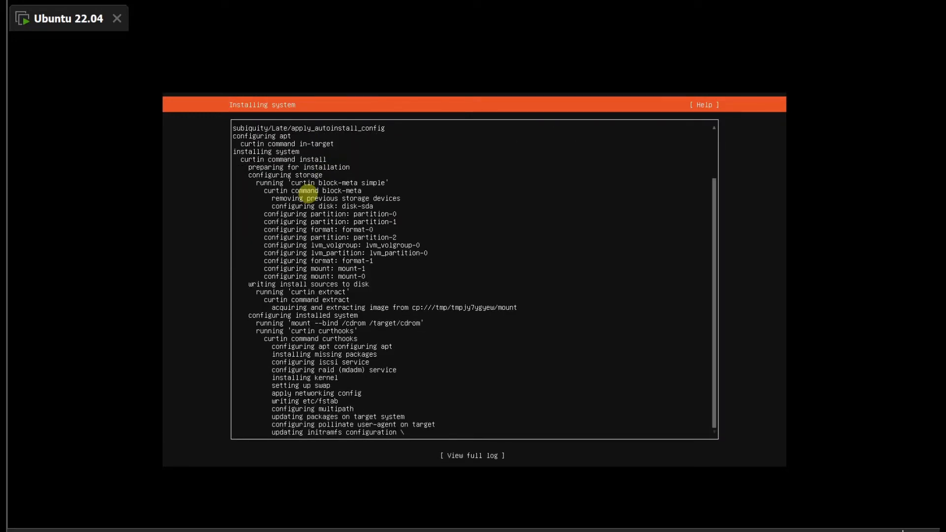